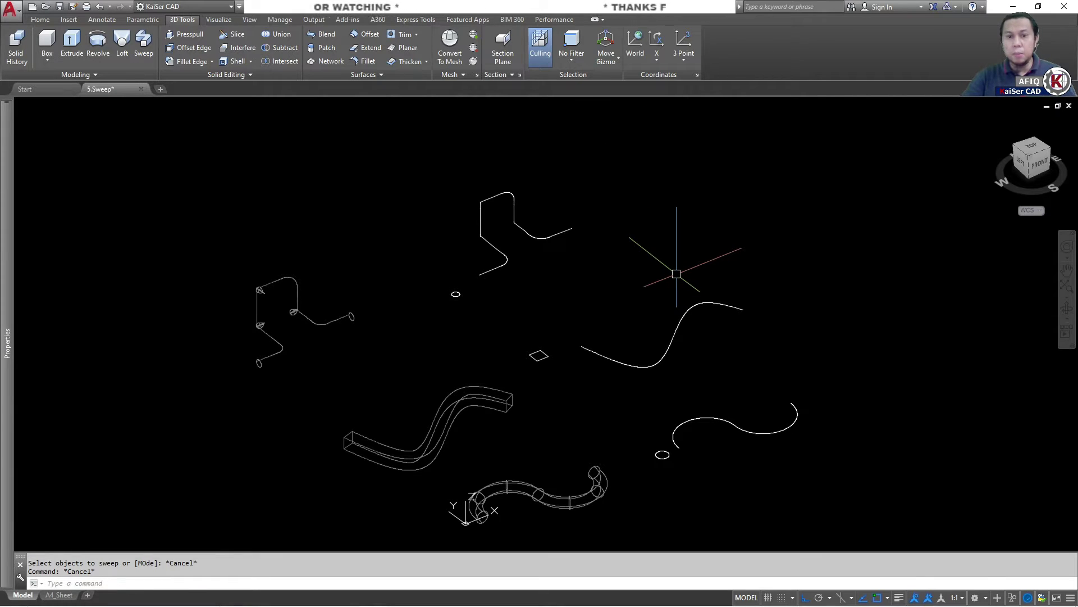
- Frame the lower-right unswept S-curve and its small circle beside the existing tube
middle_click_drag(676, 273, 639, 224)
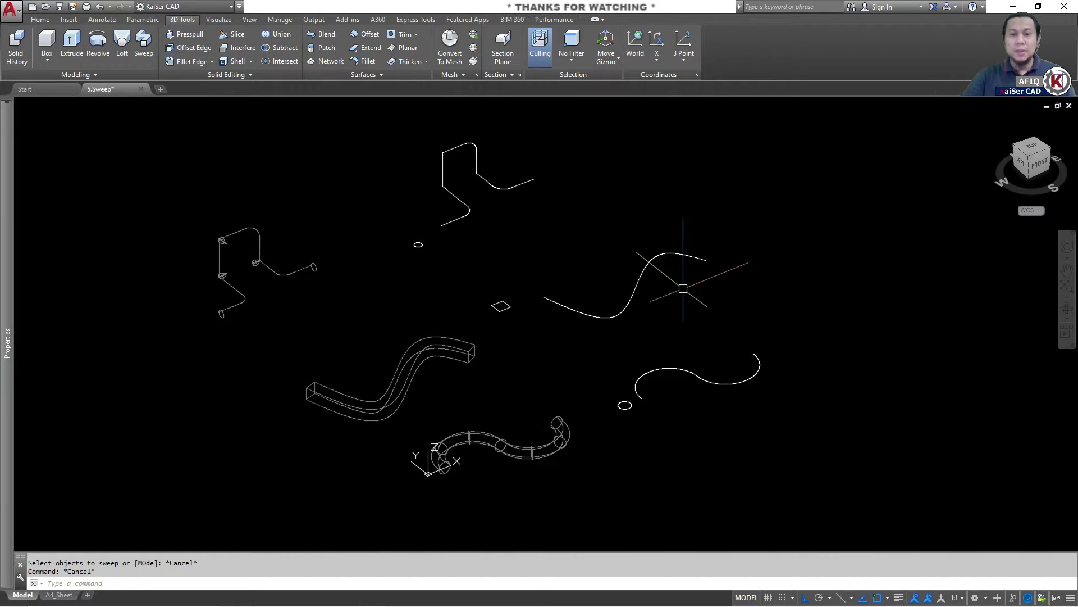
scroll(696, 365, "up", 6)
middle_click_drag(703, 385, 769, 255)
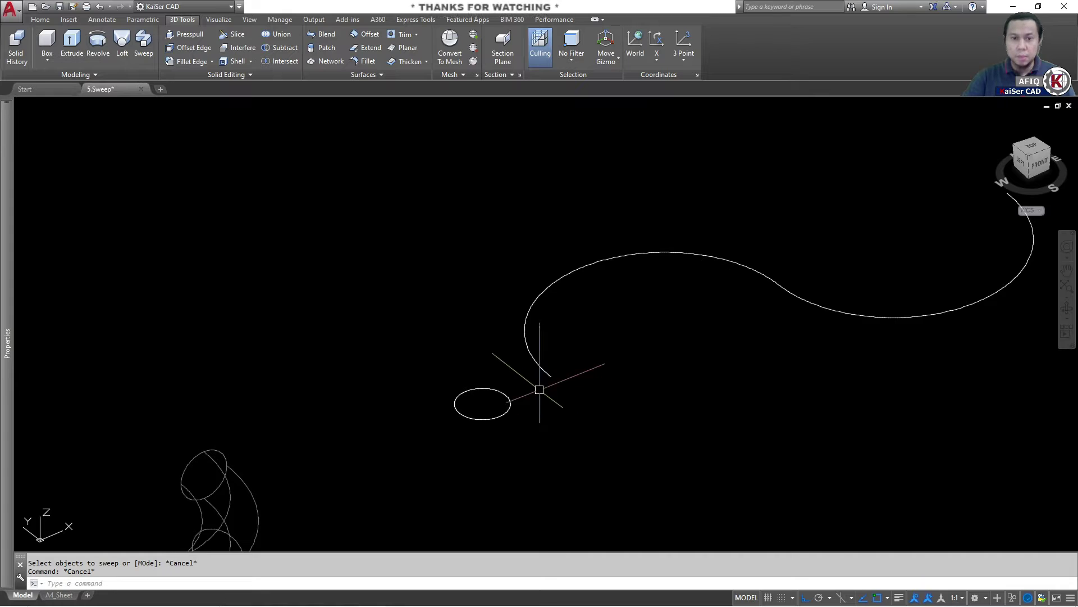
scroll(683, 259, "down", 2)
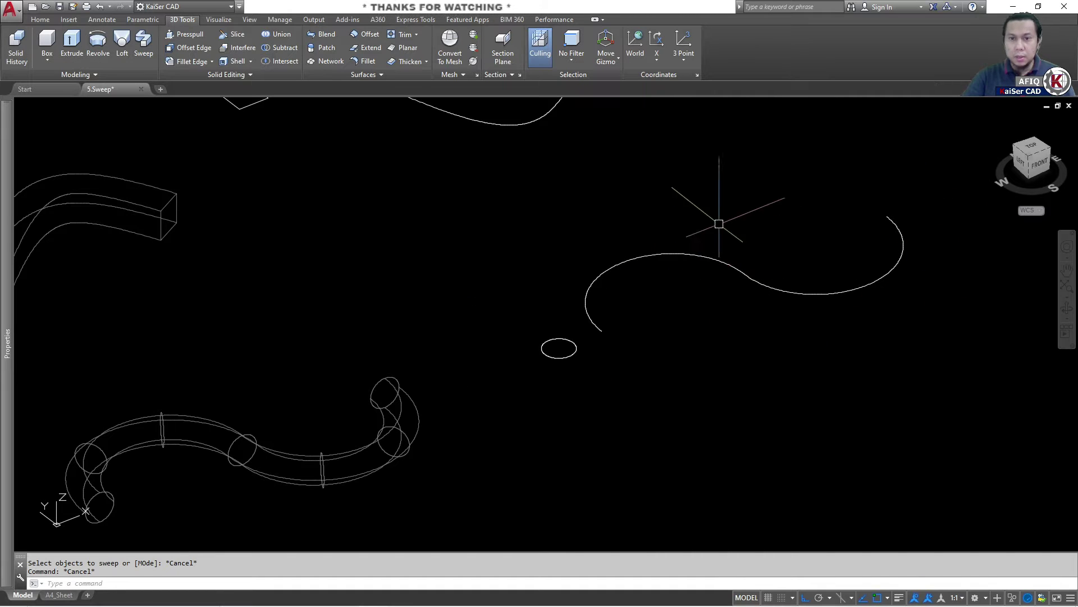
middle_click_drag(805, 335, 775, 349)
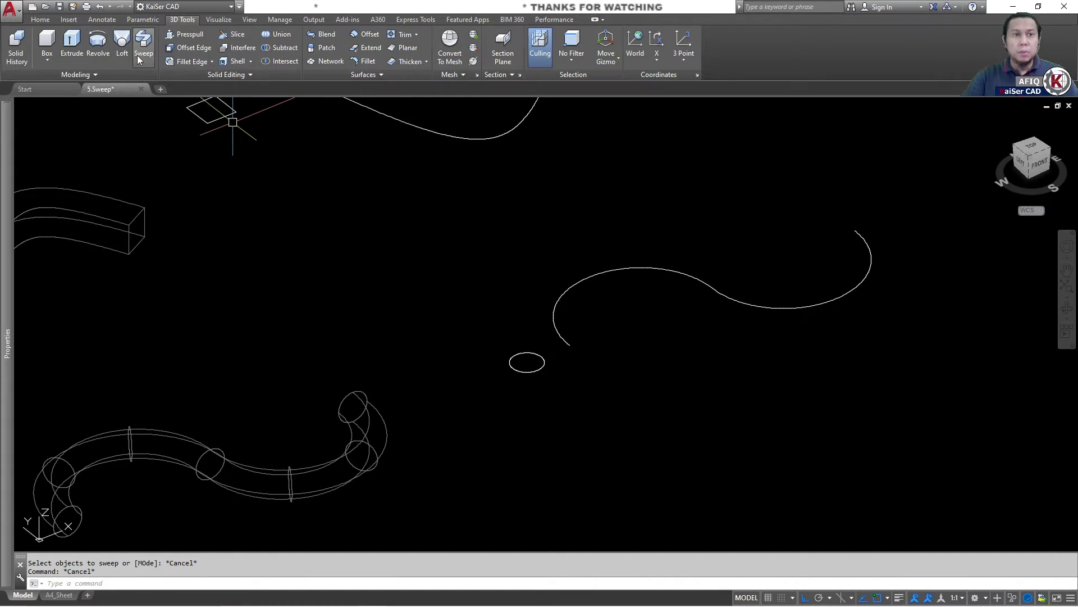
middle_click_drag(414, 234, 430, 239)
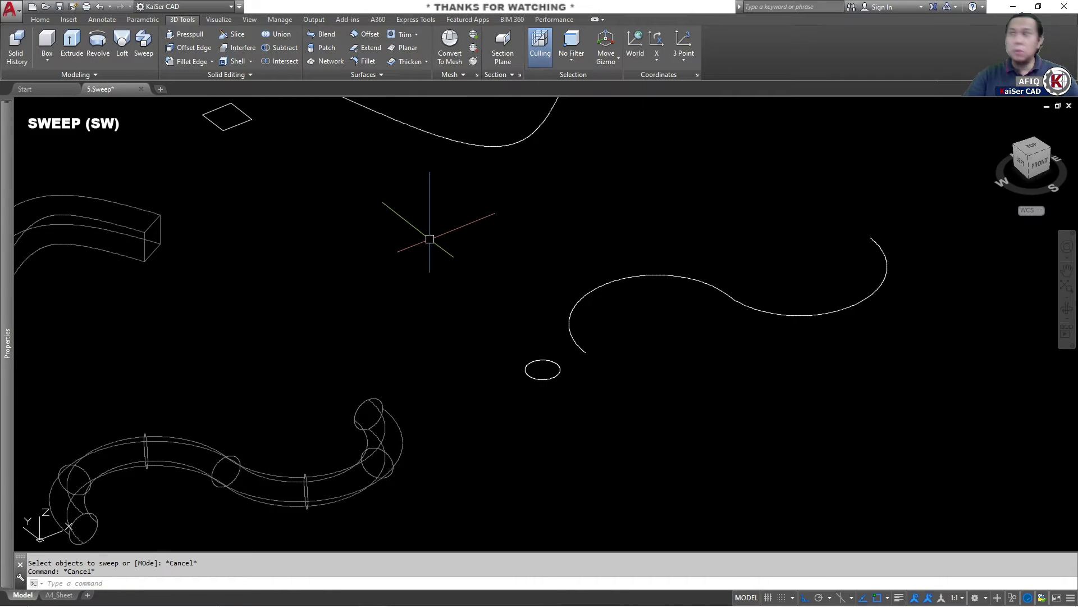
type("sw")
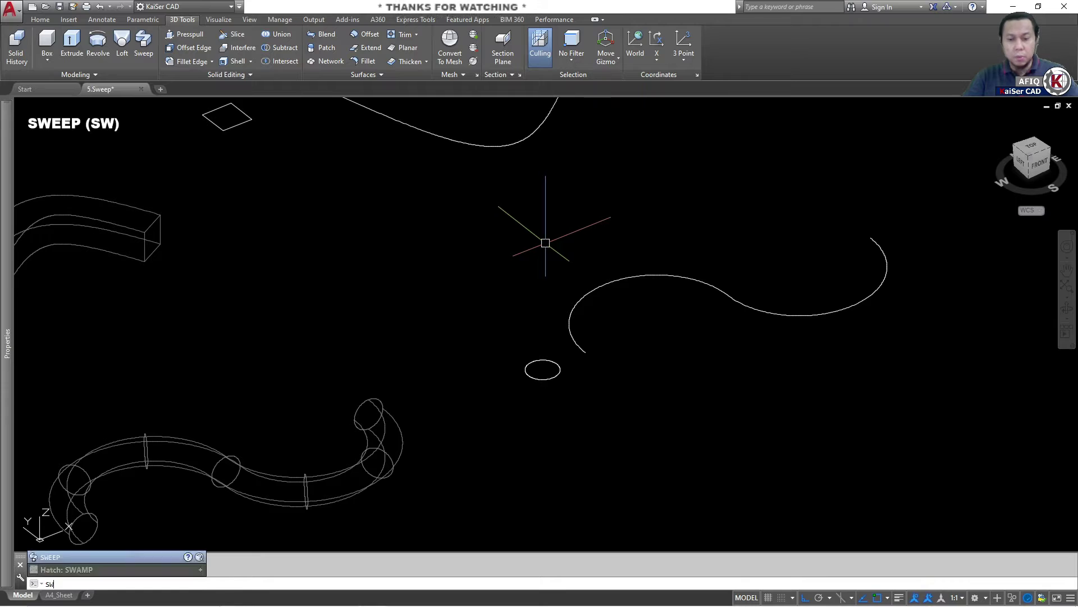
key("Return")
left_click(553, 360)
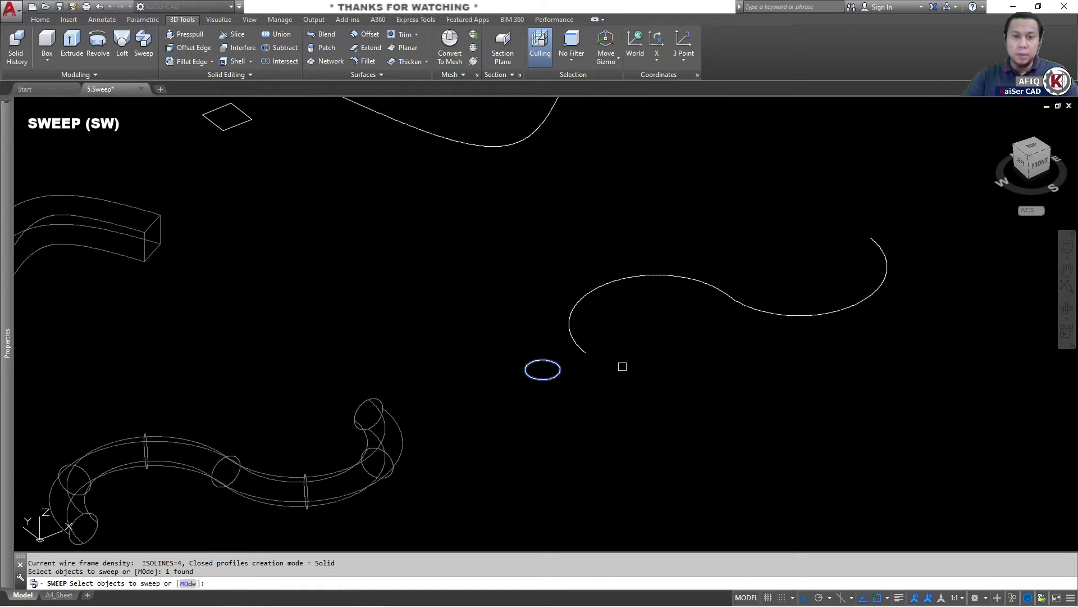
key("Return")
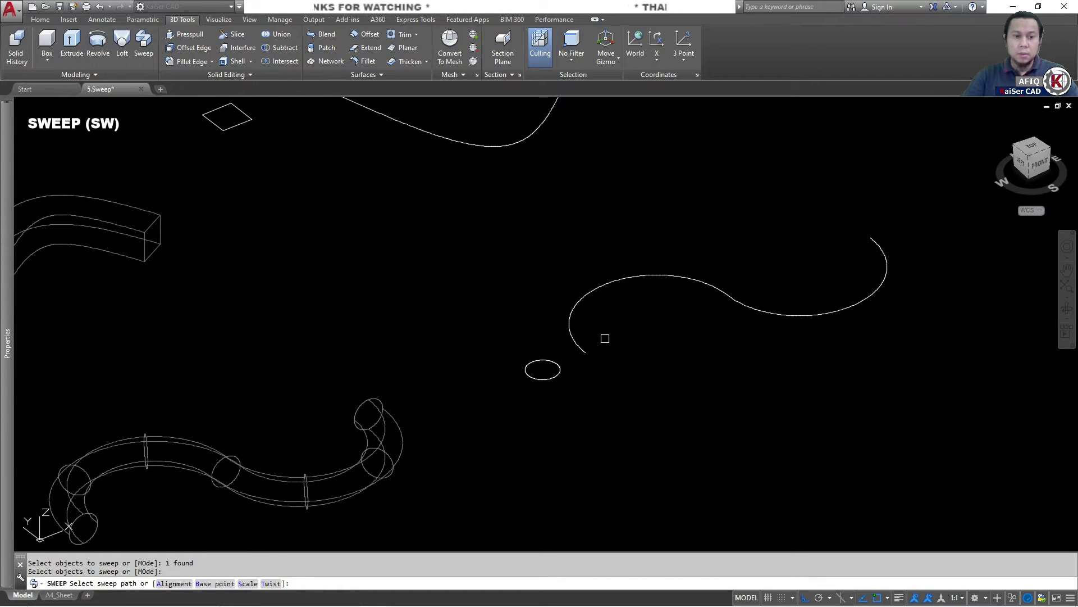
left_click(581, 311)
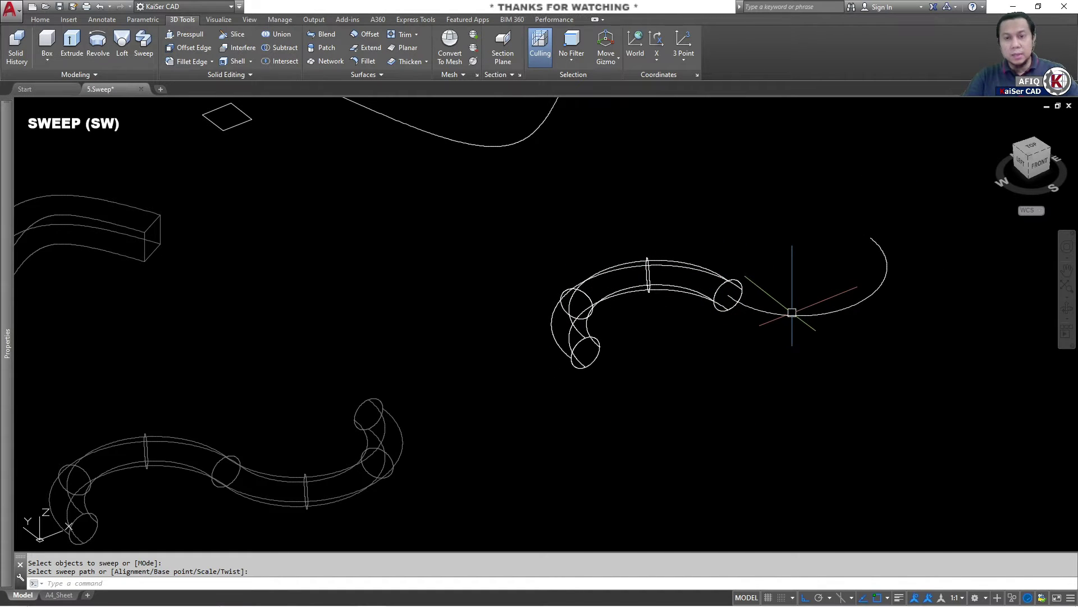
key("ctrl+z")
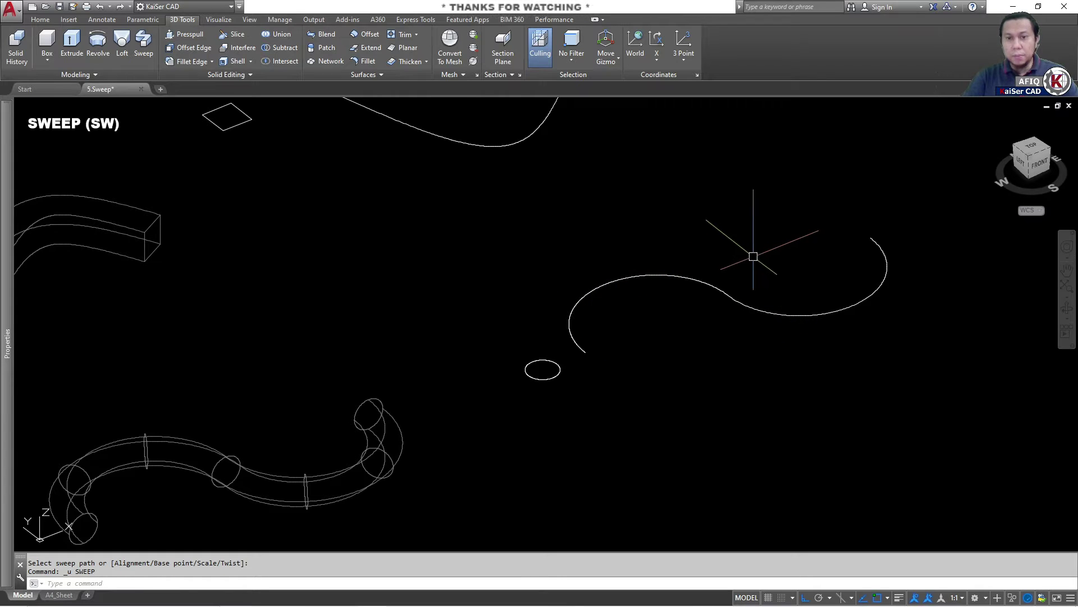
left_click(734, 243)
- Join the two S-curve pieces into a single polyline with J
left_click(691, 306)
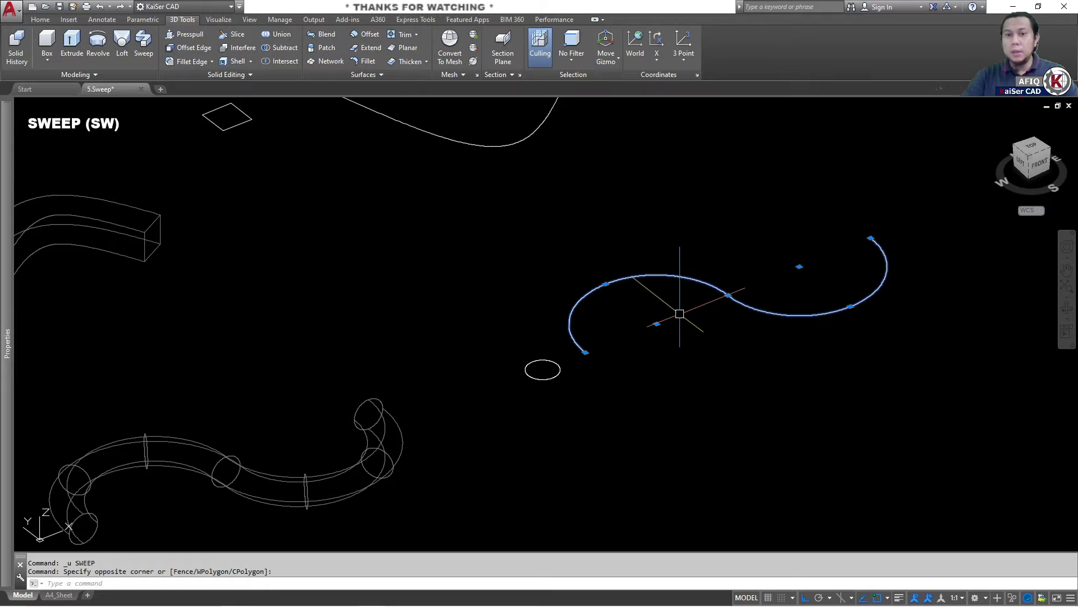
key("Escape")
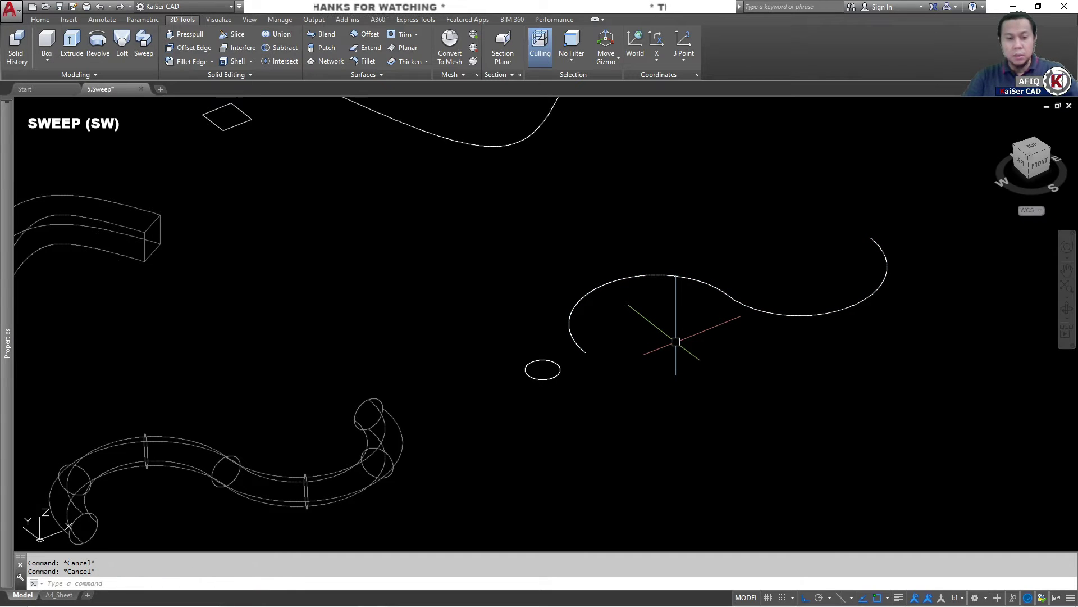
type("j")
key("Return")
left_click(753, 267)
left_click(694, 336)
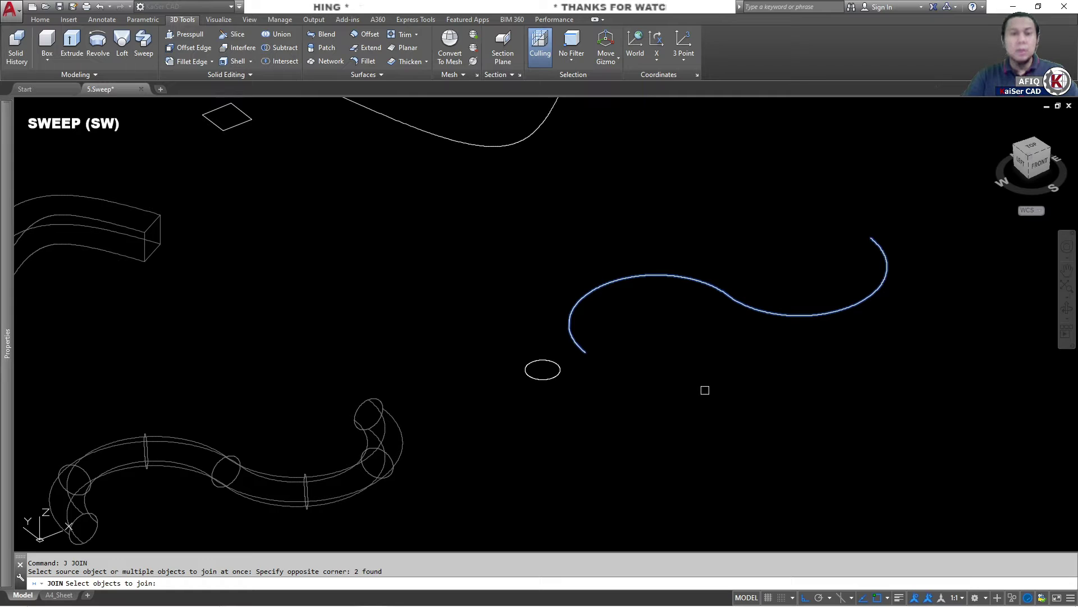
key("Return")
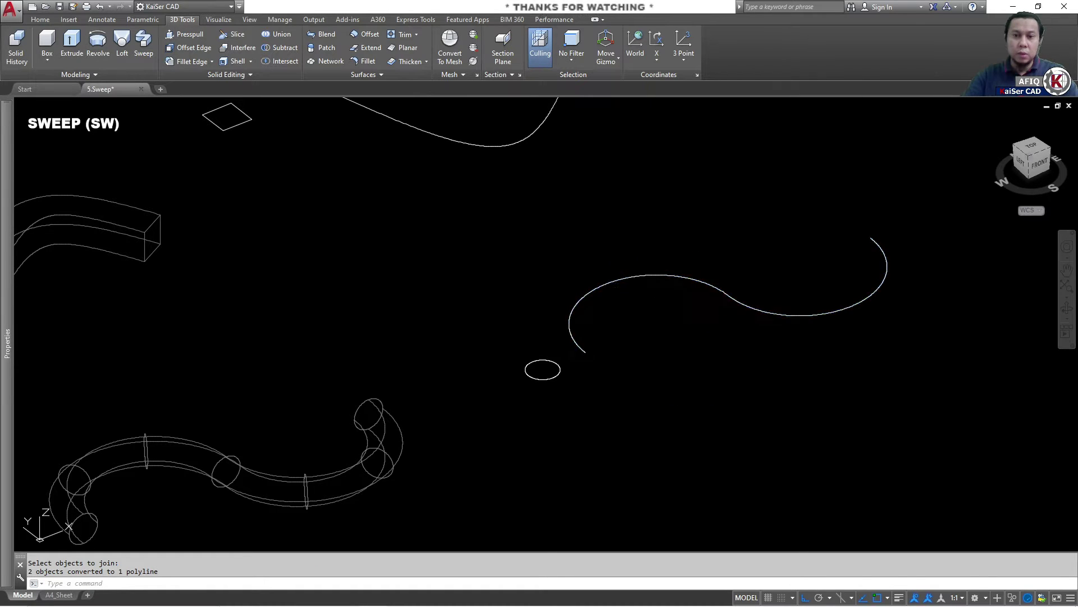
- Check that the joined S-curve is one object, then restart SWEEP
left_click(574, 340)
key("Escape")
key("Escape")
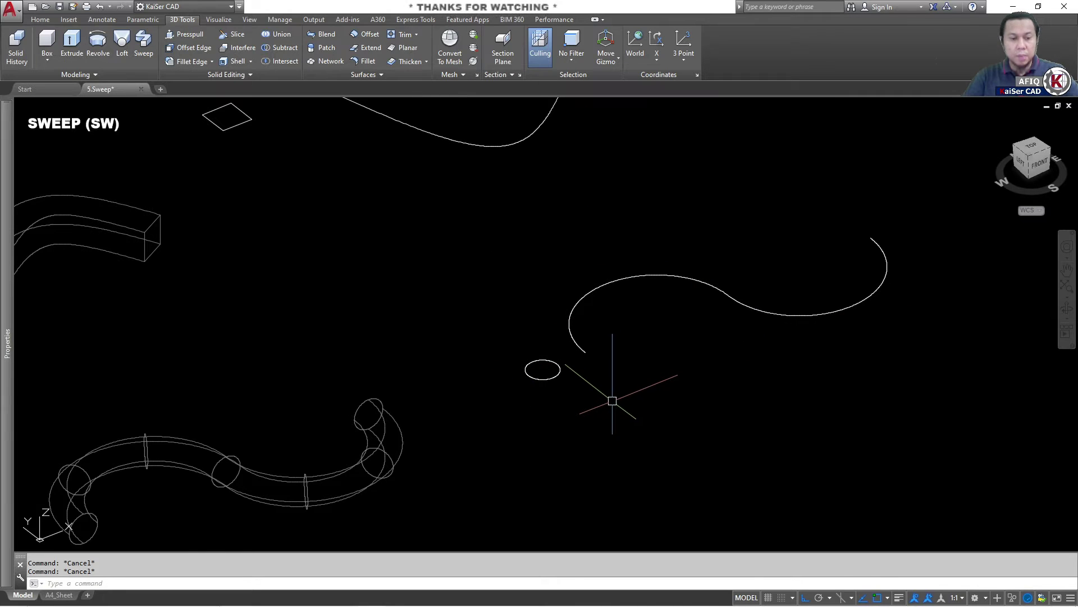
type("SW")
key("Return")
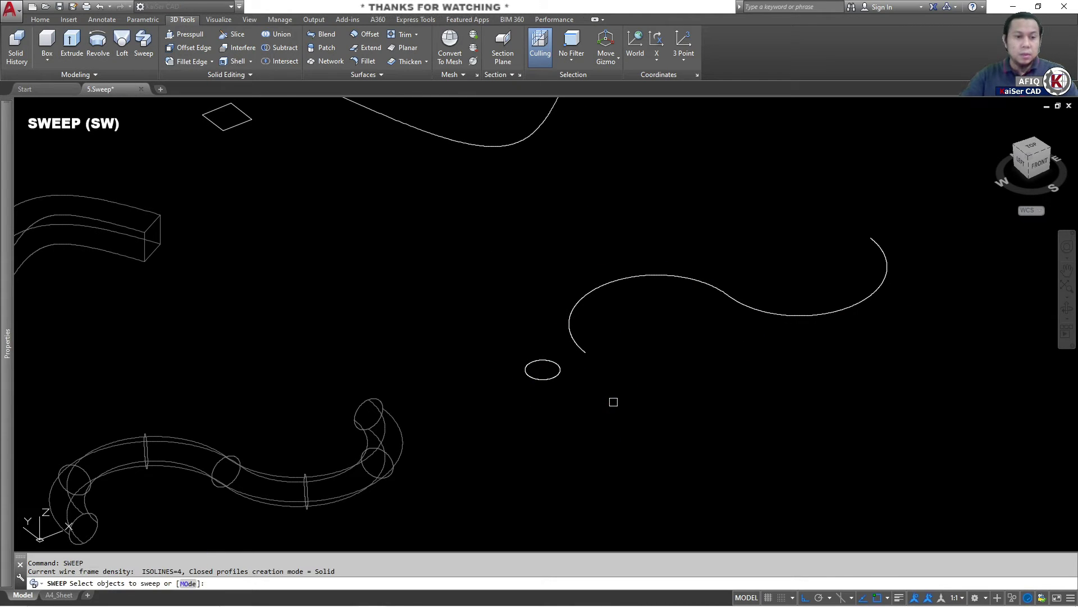
- Sweep the small circle along the joined S-curve into a full-length S-shaped tube
left_click(556, 376)
key("Return")
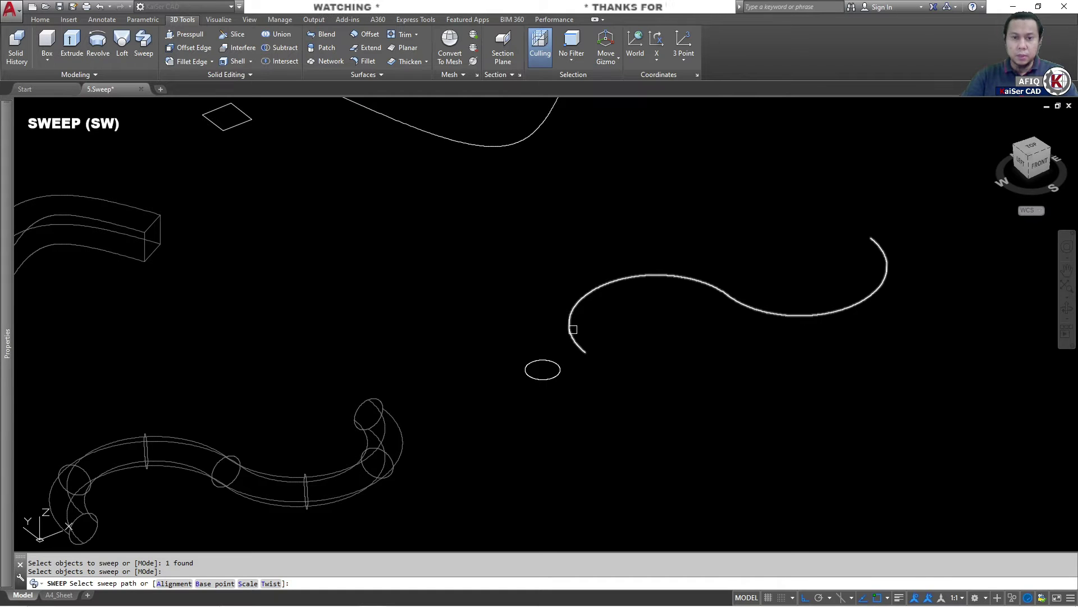
left_click(572, 330)
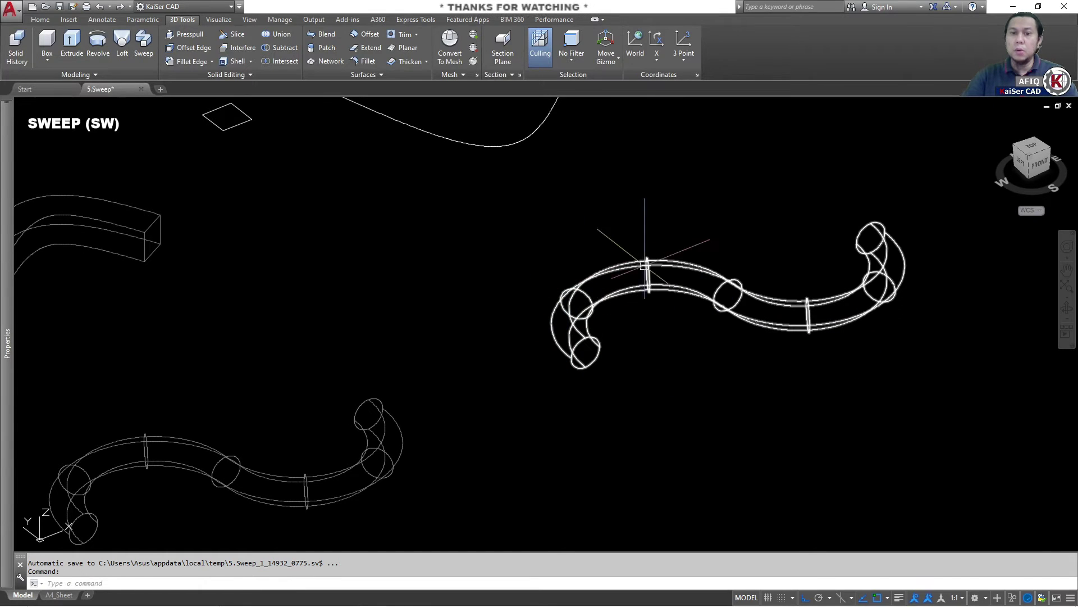
- Frame the diamond profile and upper S-curve, clearing stray selections and a mistyped command
scroll(523, 450, "down", 3)
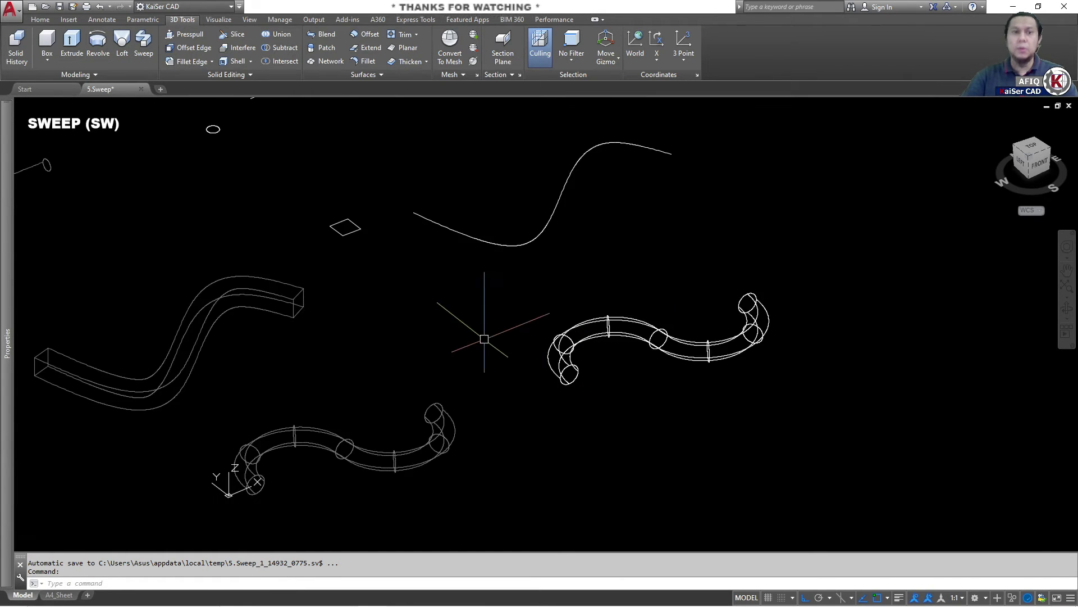
middle_click_drag(423, 256, 525, 310)
scroll(534, 272, "up", 3)
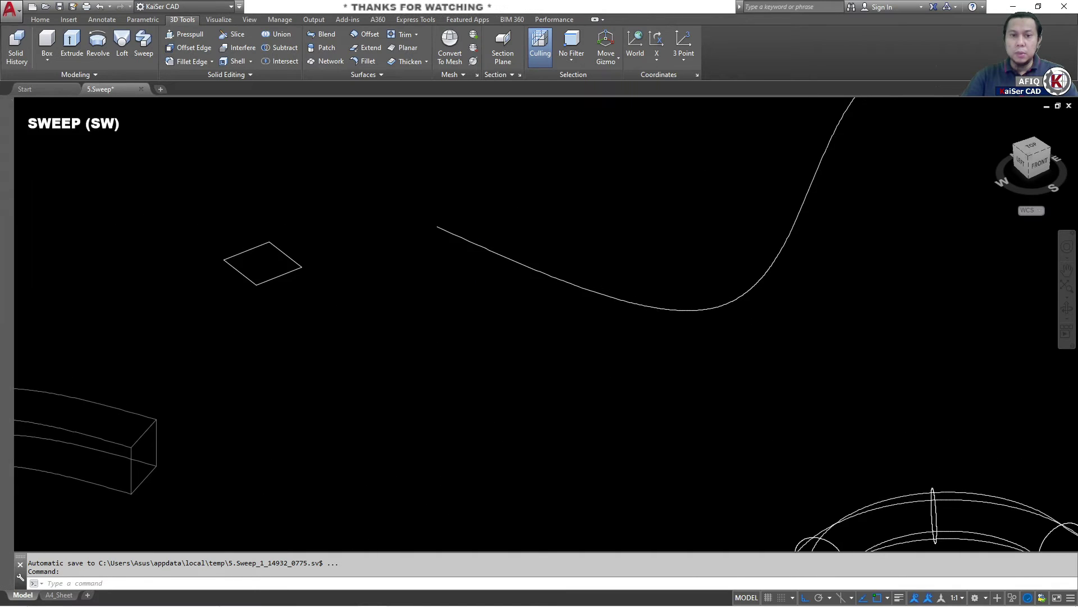
scroll(527, 259, "down", 1)
left_click(514, 274)
left_click(494, 314)
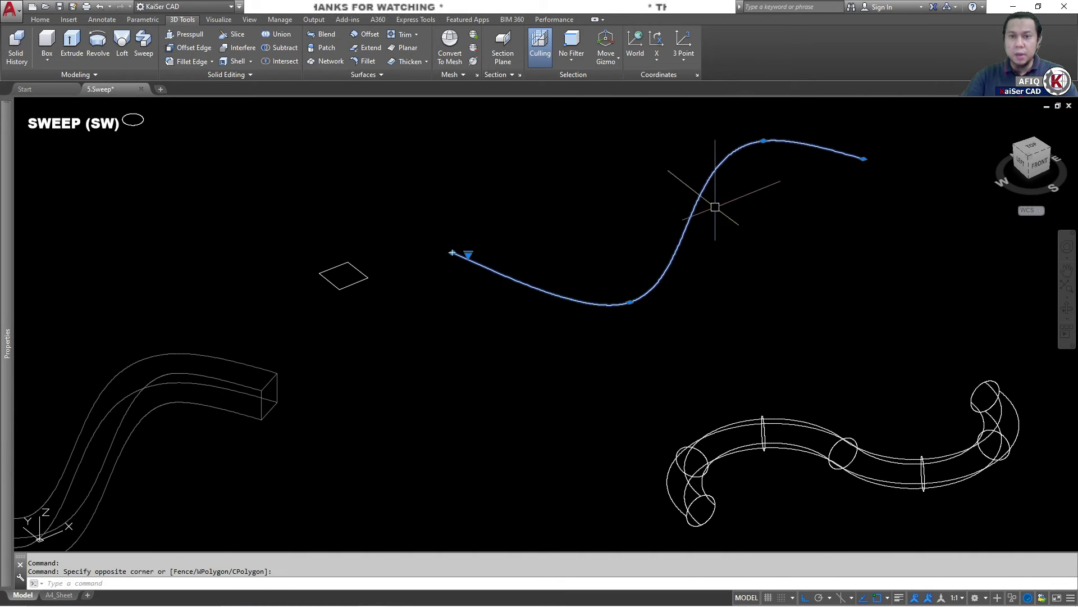
middle_click_drag(758, 443, 626, 317)
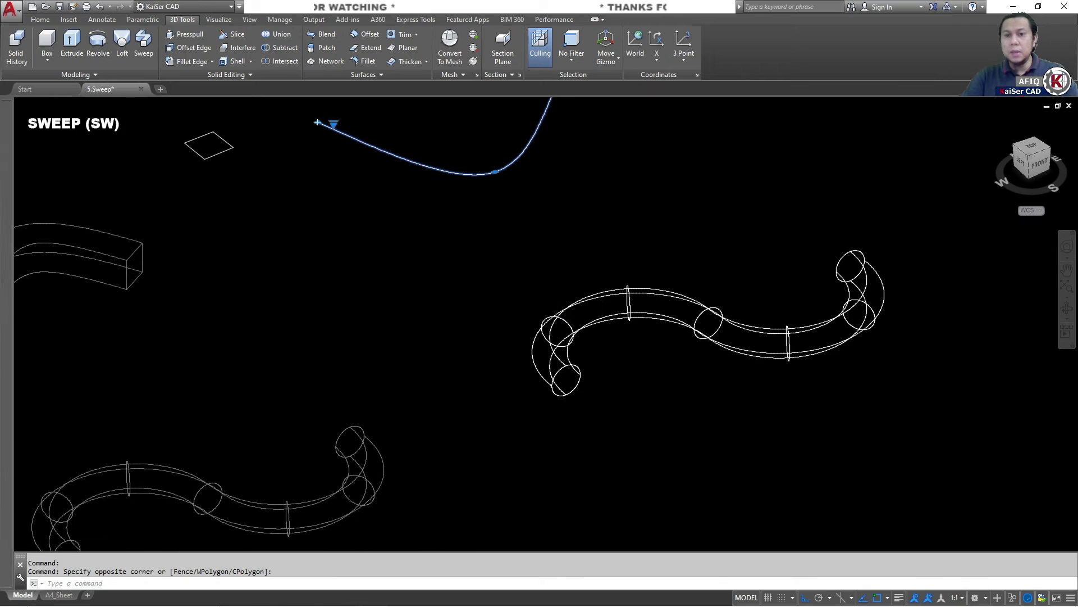
key("Escape")
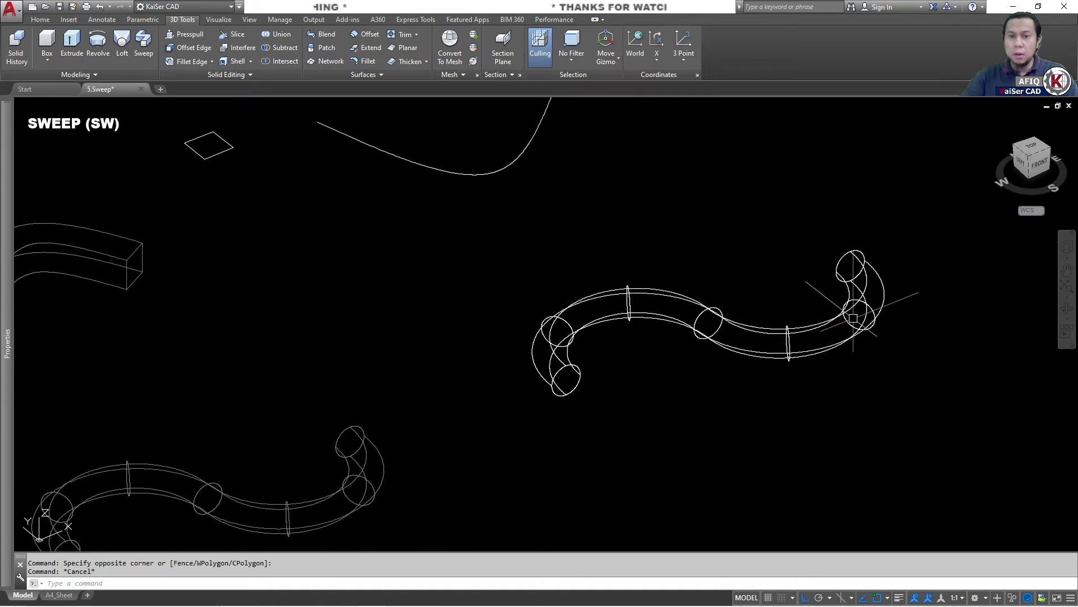
scroll(651, 362, "down", 2)
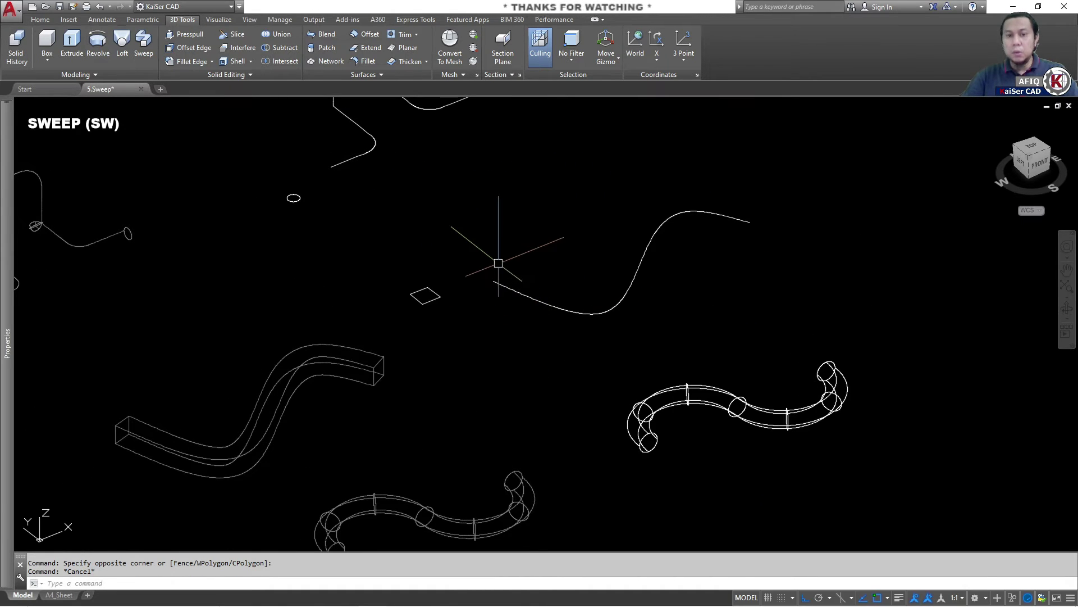
key("Escape")
scroll(457, 301, "up", 3)
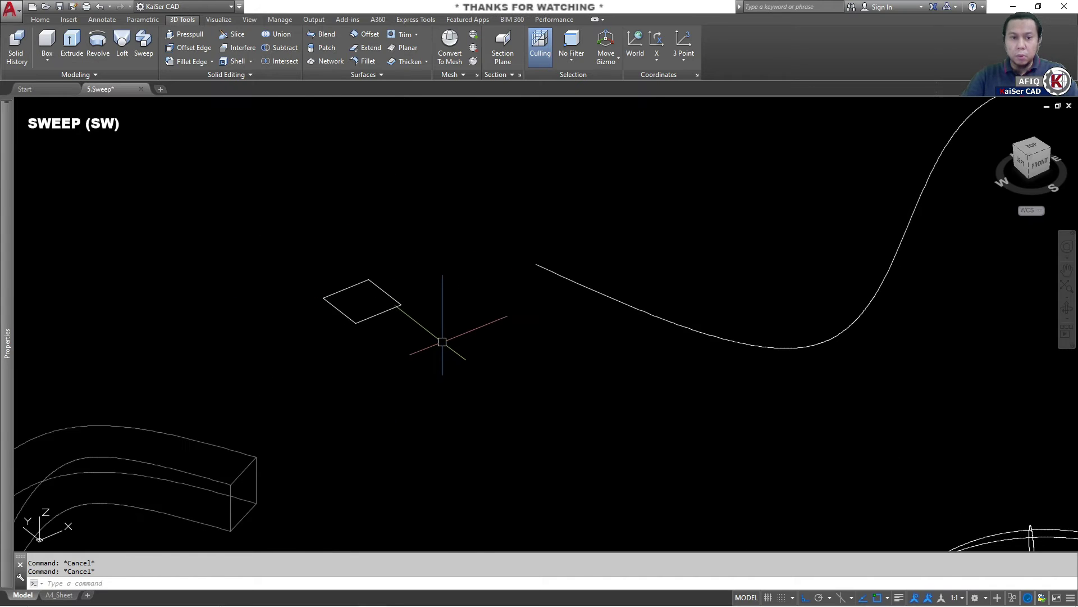
scroll(403, 298, "down", 3)
scroll(444, 301, "down", 1)
type("W")
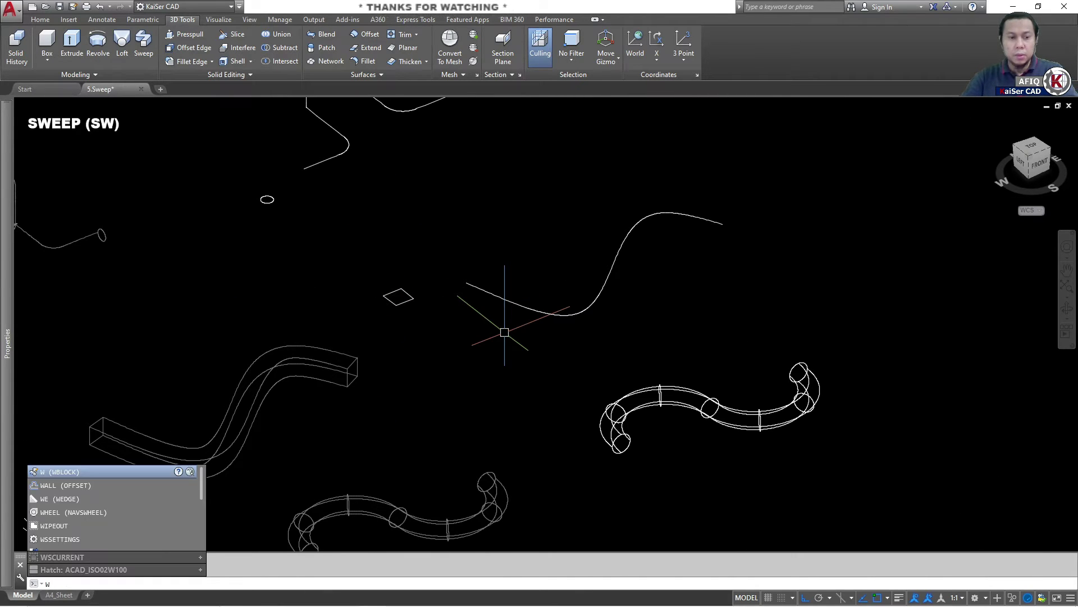
key("Escape")
- Sweep the diamond profile along the upper S-curve into a square-section bar
key("Return")
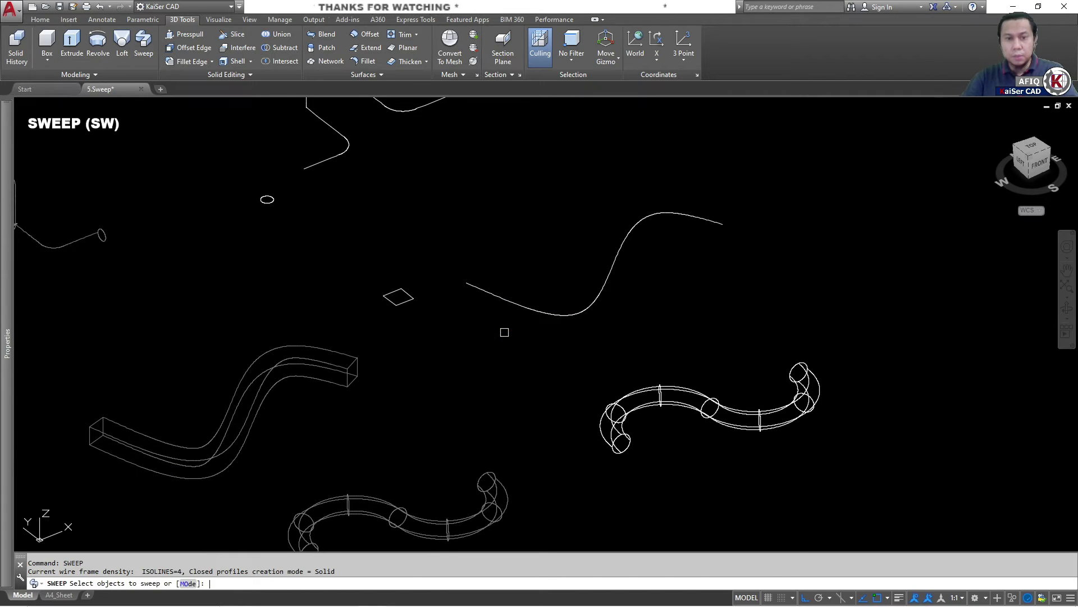
left_click(400, 307)
key("Return")
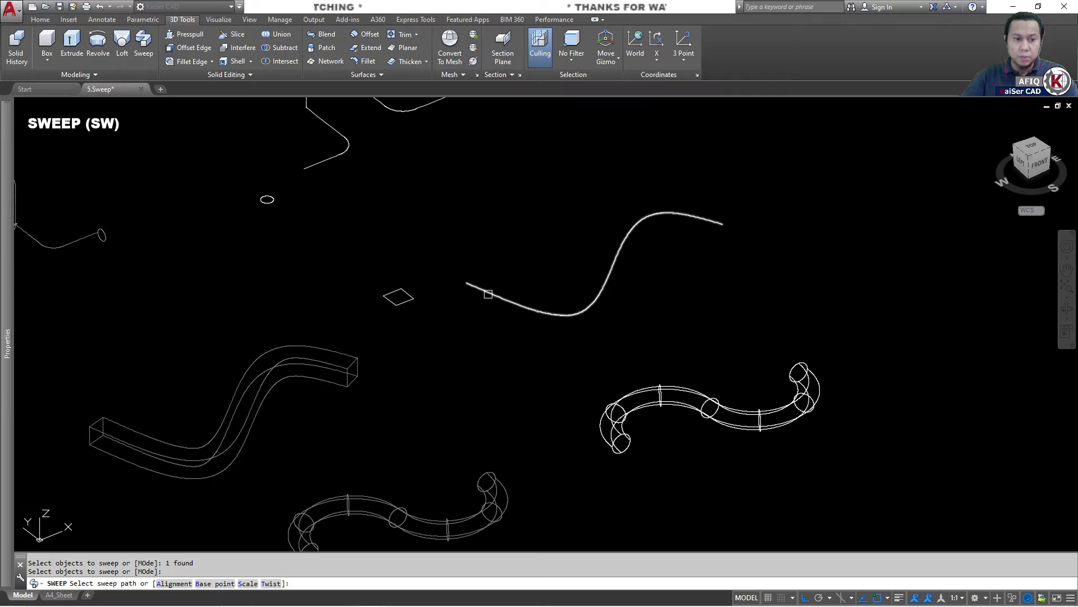
left_click(488, 294)
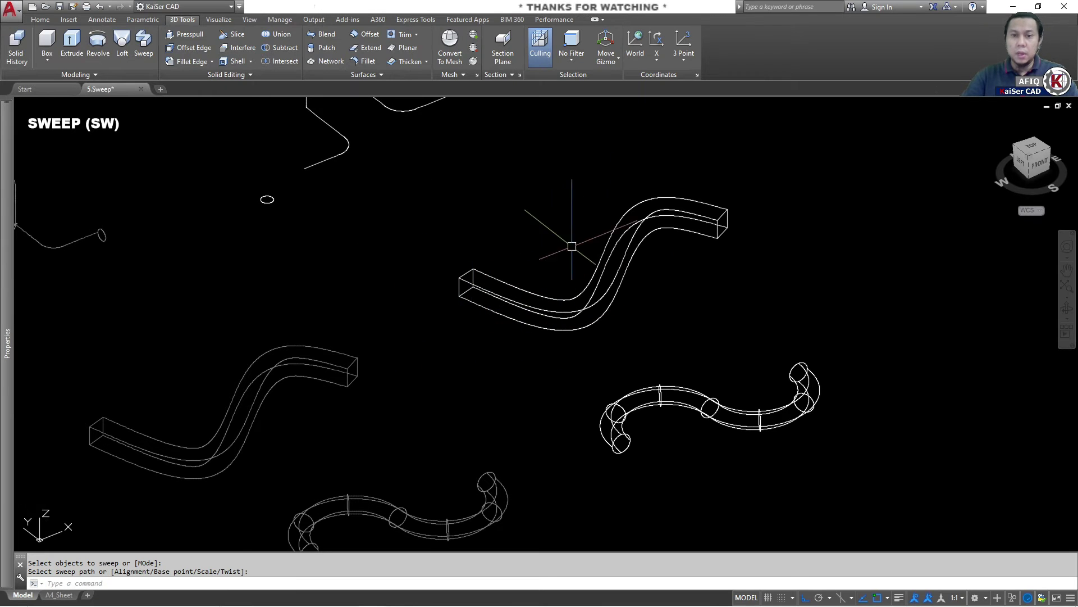
- Frame the whole bent polyline path and its small circle profile
middle_click_drag(356, 234, 468, 387)
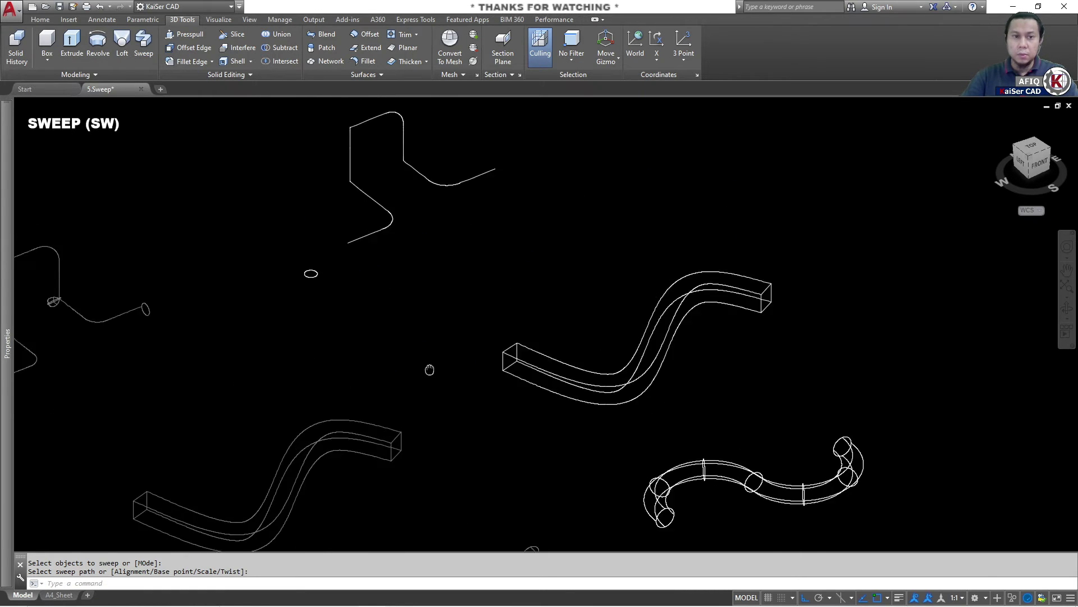
scroll(365, 356, "up", 3)
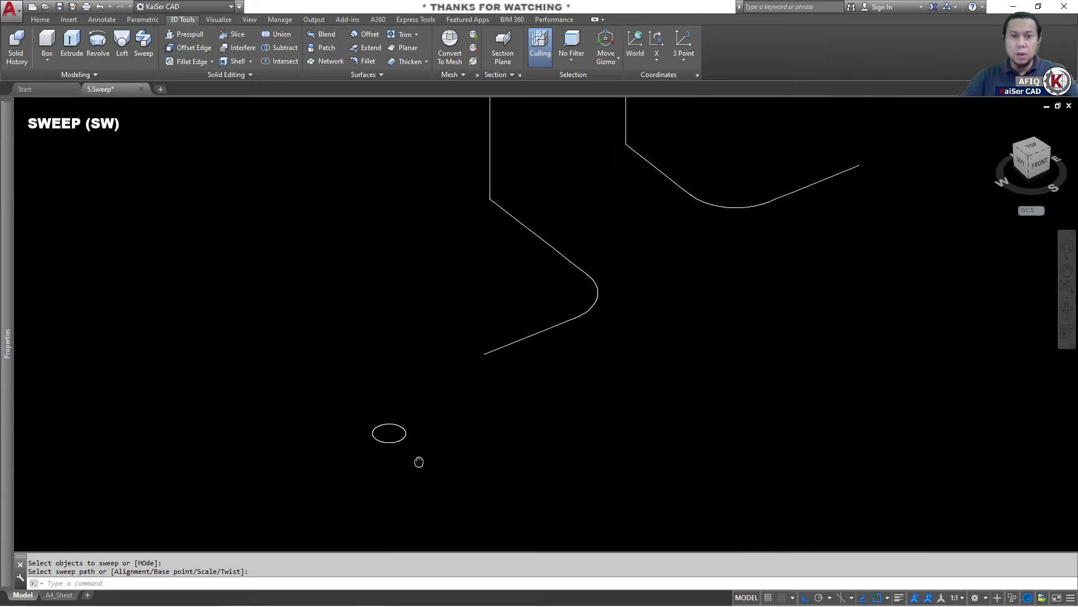
scroll(419, 456, "down", 3)
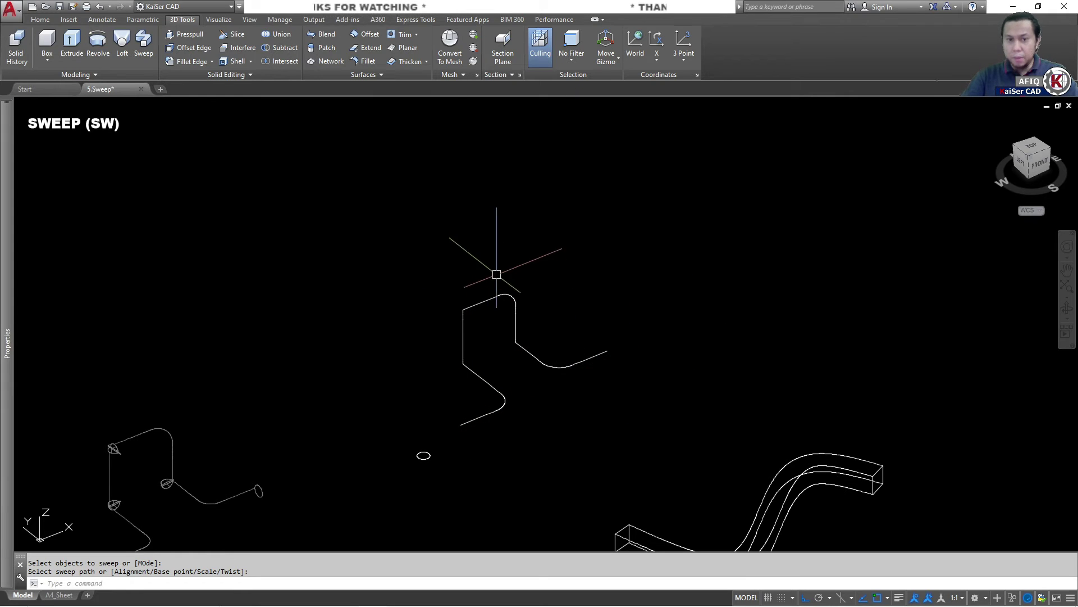
scroll(457, 308, "up", 2)
scroll(464, 301, "up", 3)
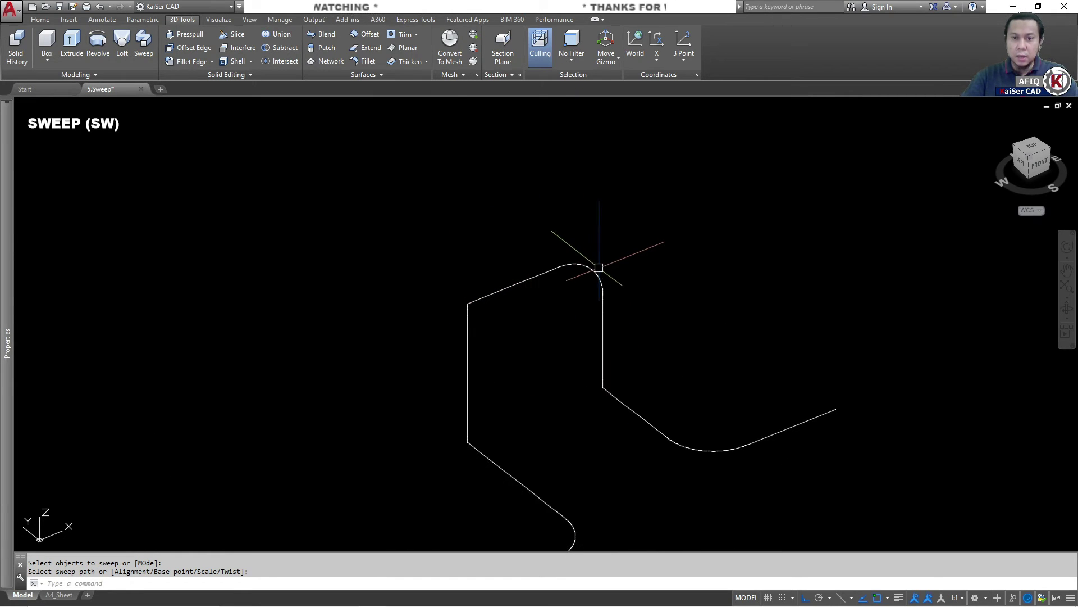
scroll(584, 254, "down", 2)
middle_click_drag(532, 350, 474, 295)
key("Escape")
key("Escape")
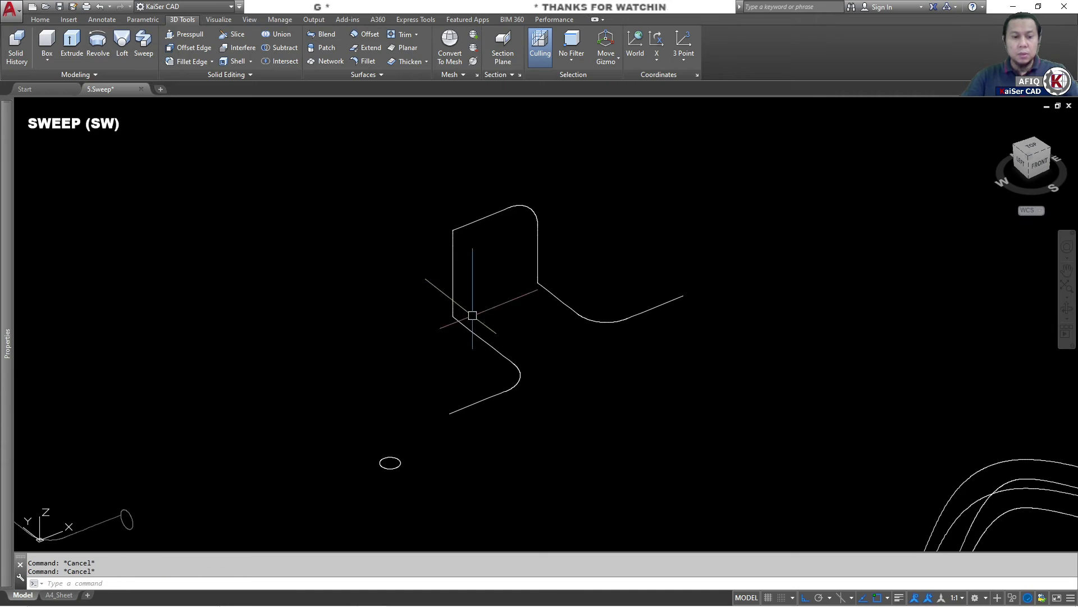
type("SW")
- Sweep the small circle along the bent polyline into a bent round pipe
key("Return")
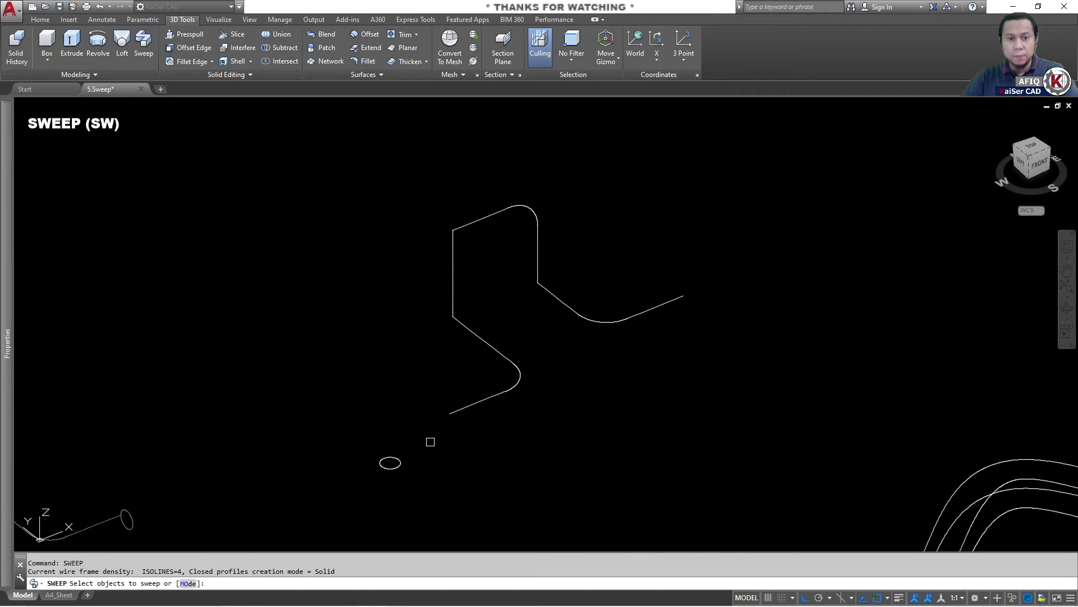
left_click(402, 458)
key("Return")
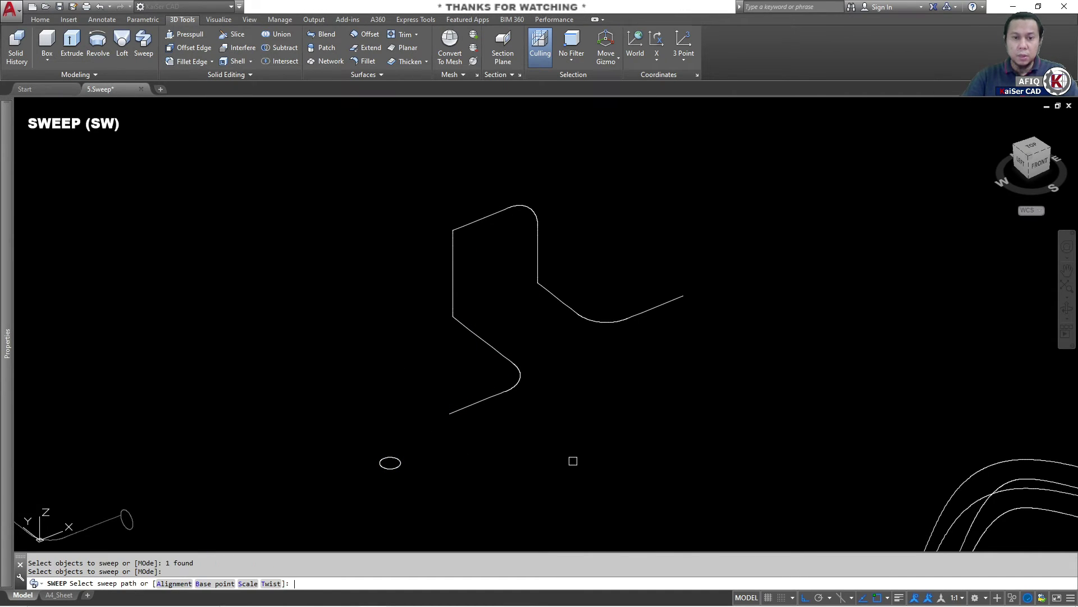
left_click(475, 405)
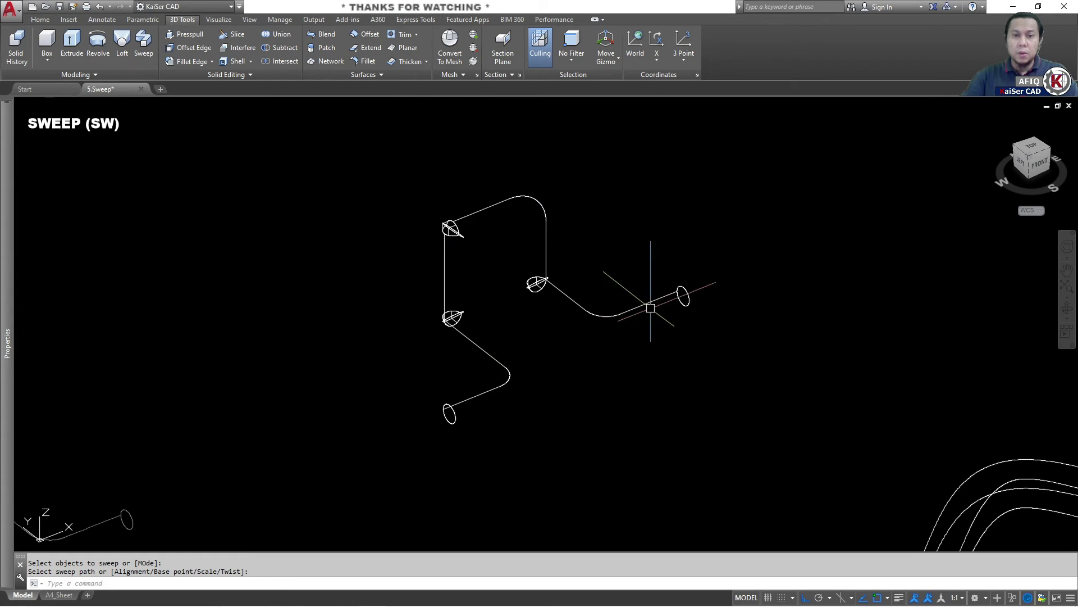
- Switch the viewport to the Realistic visual style and zoom extents on all swept solids
left_click(87, 106)
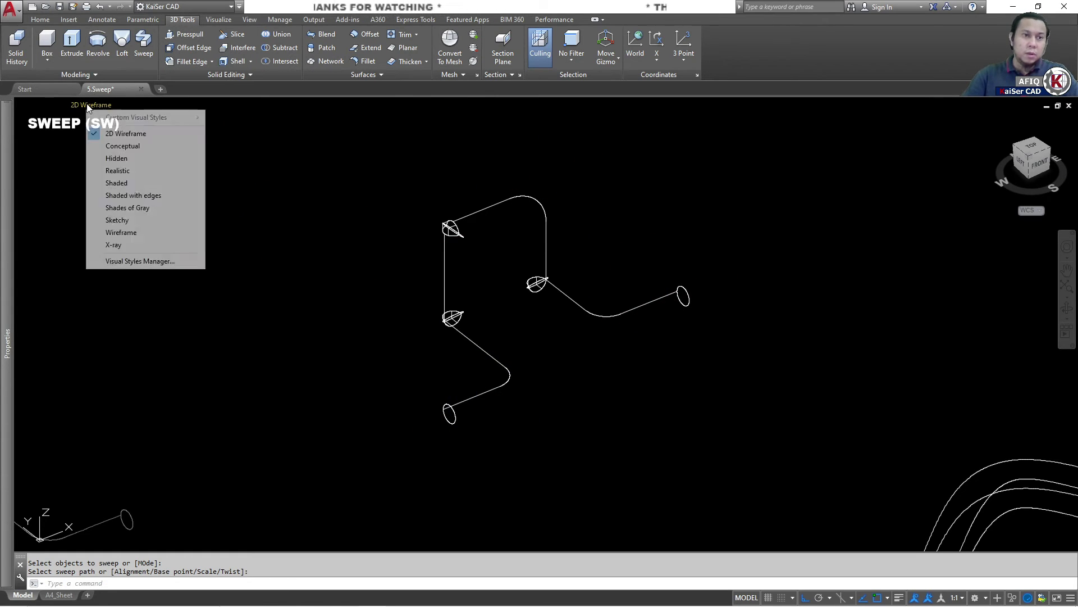
left_click(134, 171)
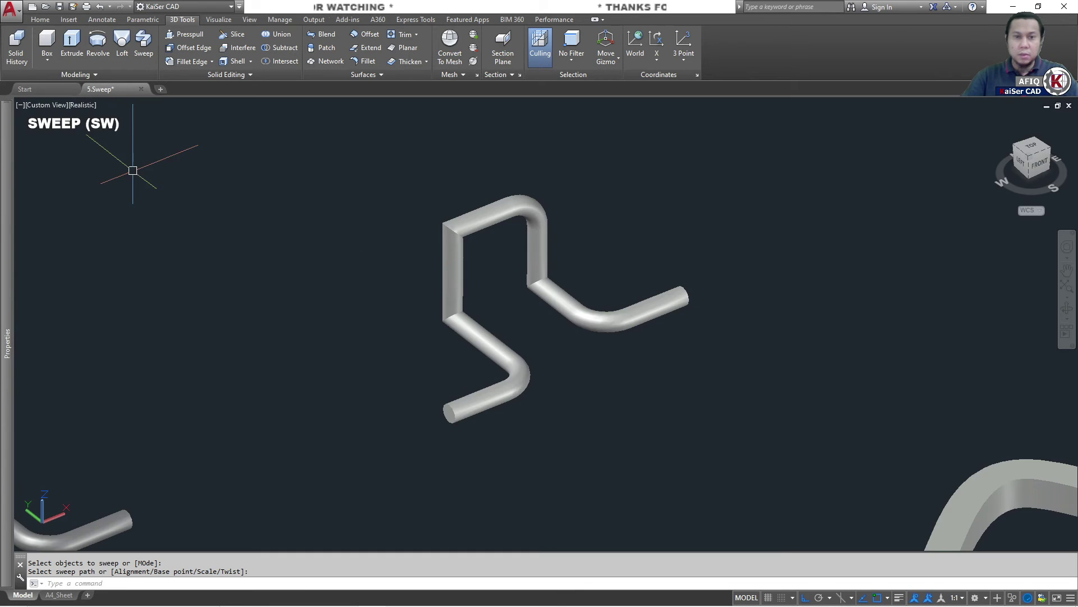
scroll(705, 338, "down", 2)
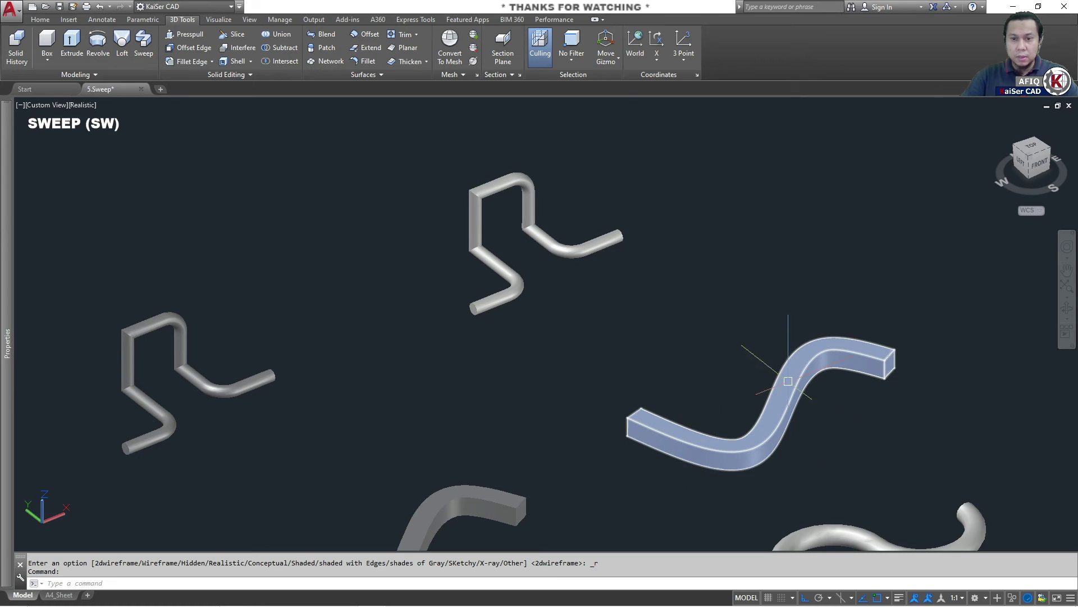
middle_click_drag(749, 393, 603, 289)
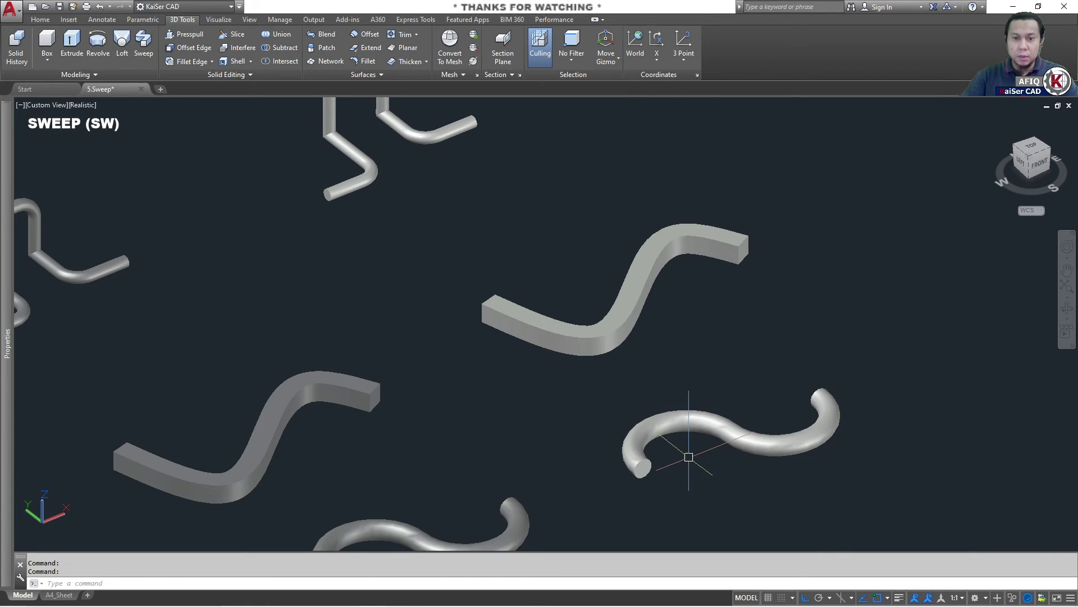
middle_click(655, 382)
middle_click(655, 381)
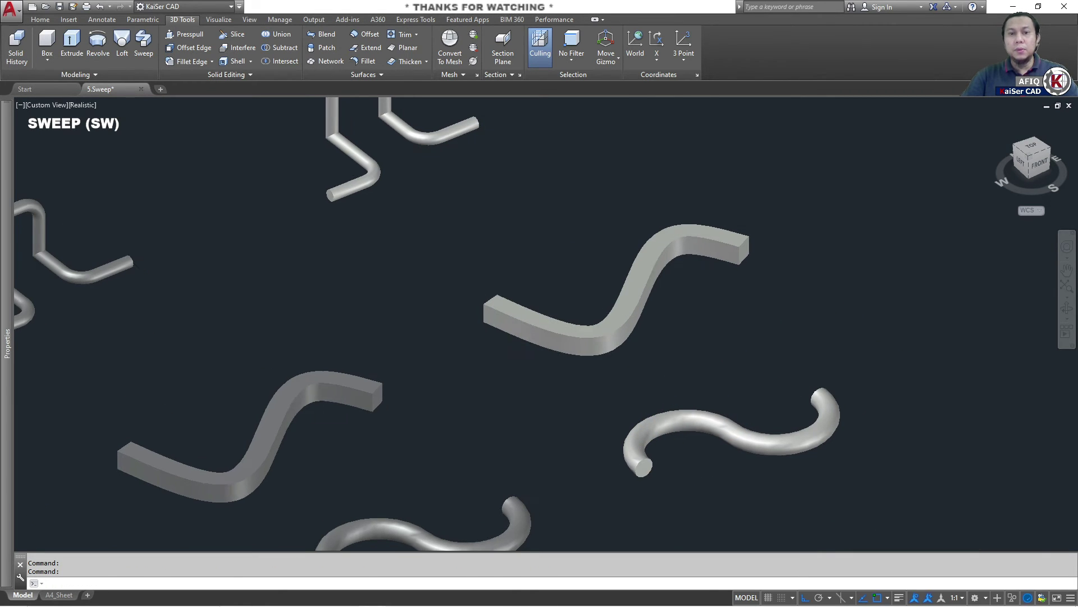